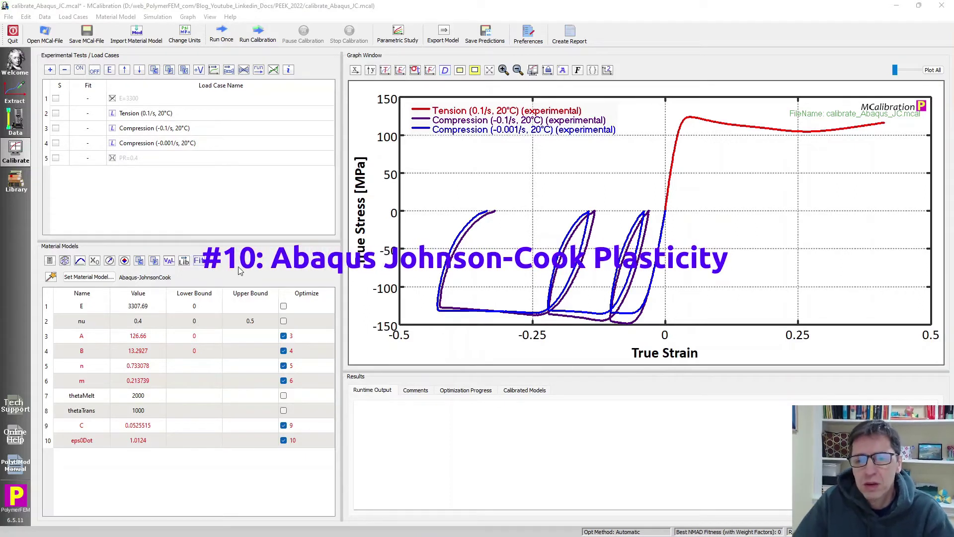
Step: Simulate the Abaqus Johnson-Cook model once against the PEEK data, giving NMAD fitness 36.5
click(225, 35)
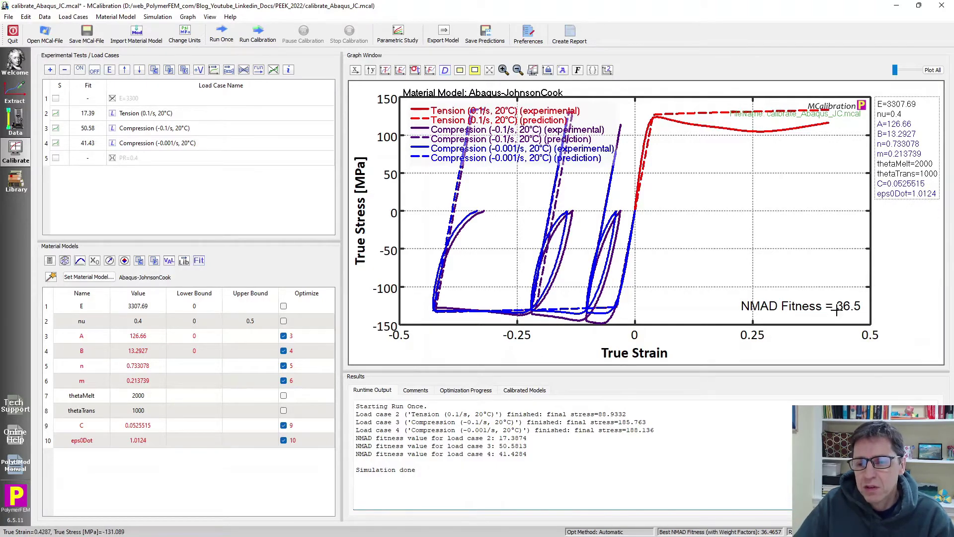
Step: Read a strain/stress coordinate off the Johnson-Cook prediction graph in Runtime Output
click(899, 309)
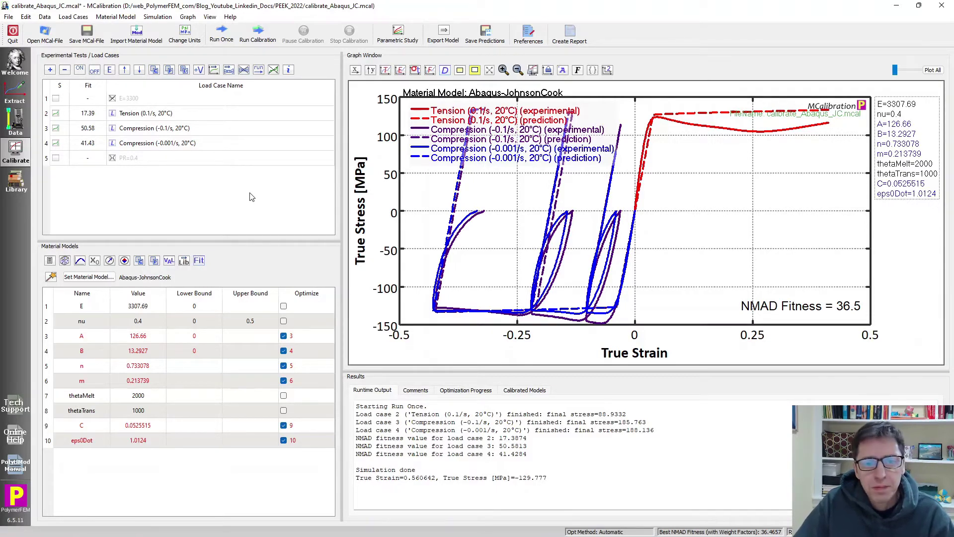
Step: Open calibrate_Ansys_BB.mcal and run the Bergstrom-Boyce model once, reaching NMAD fitness 33.4
click(45, 32)
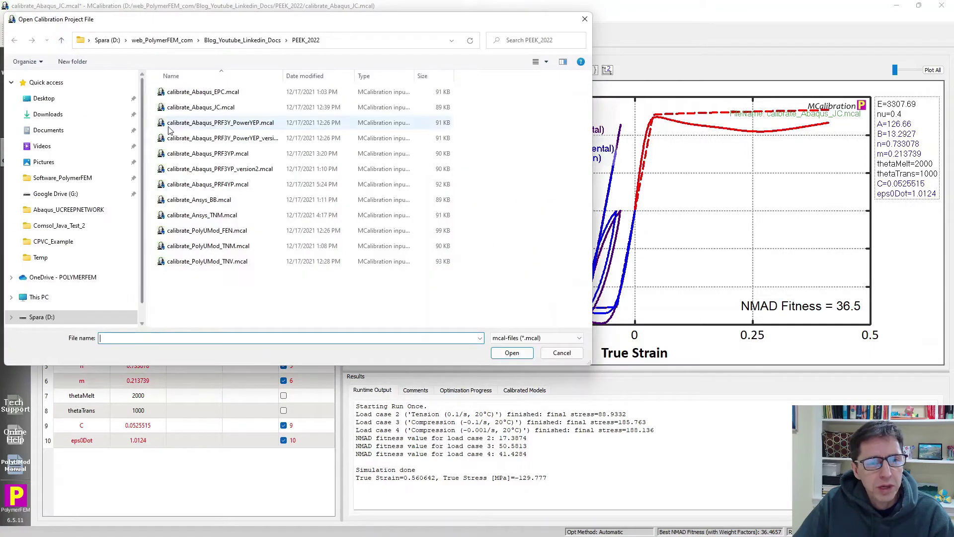
double_click(224, 200)
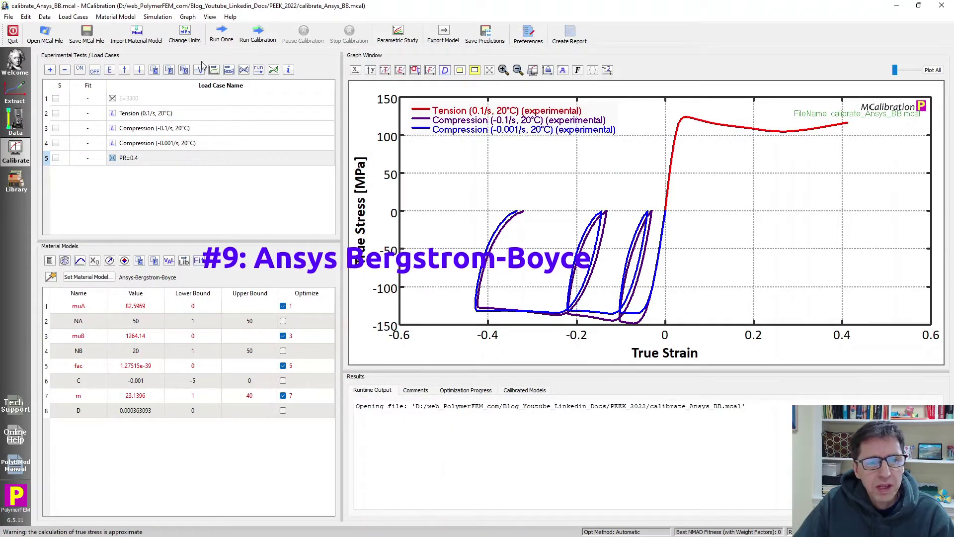
click(224, 32)
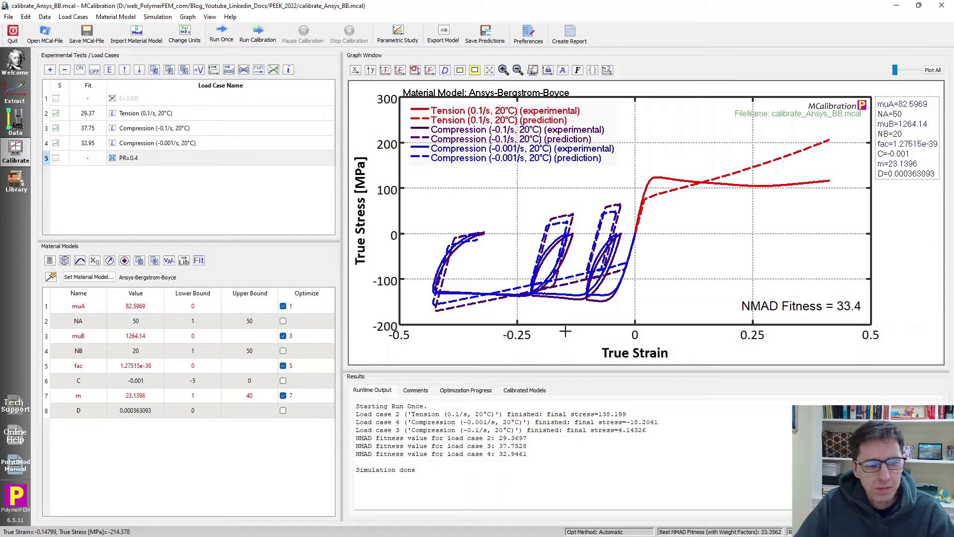
click(31, 38)
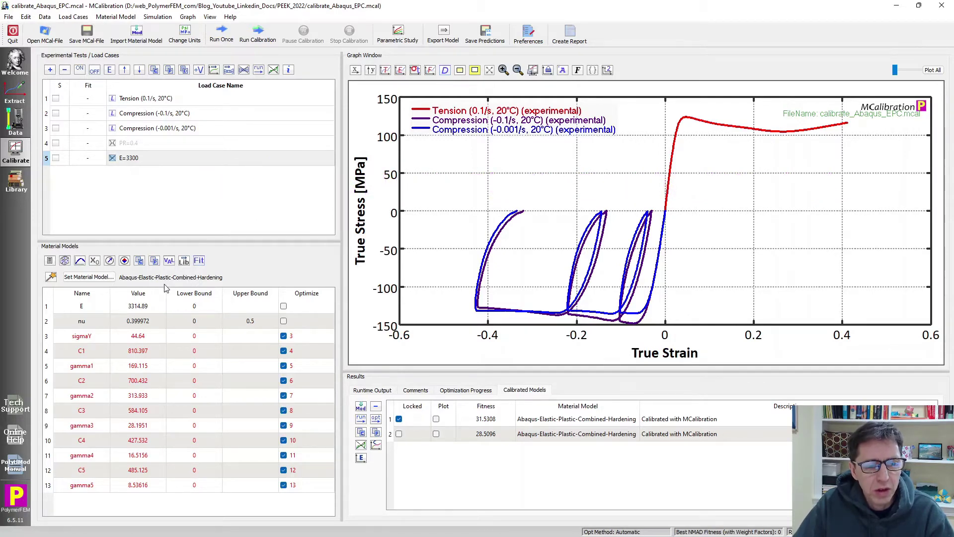
Step: Run the Abaqus elastic-plastic combined-hardening model once, reaching NMAD fitness 28.5
click(212, 34)
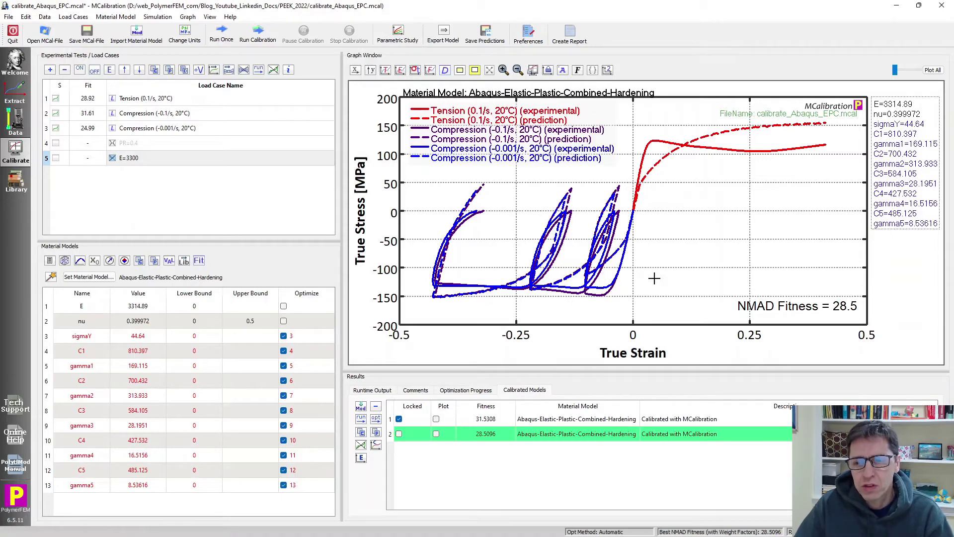
click(44, 34)
Step: Open calibrate_Abaqus_PRF3YP_version2.mcal and run the PRF 3Net Yeoh Power model to fitness 13.9
click(250, 169)
double_click(250, 169)
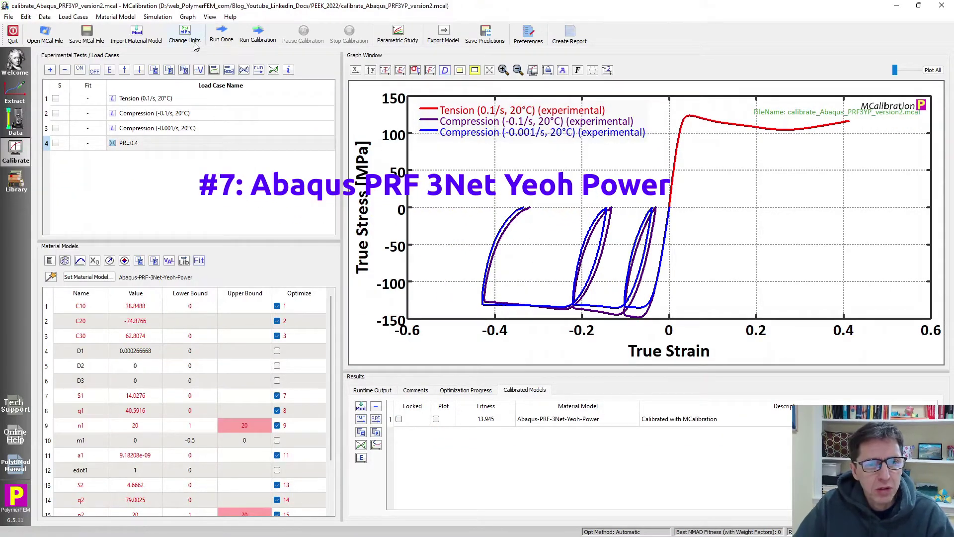
click(219, 39)
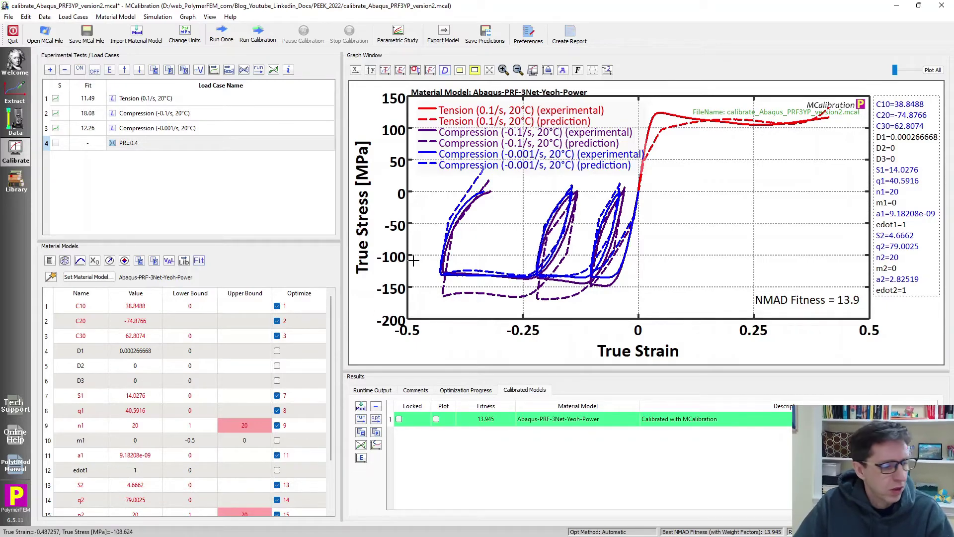
click(56, 38)
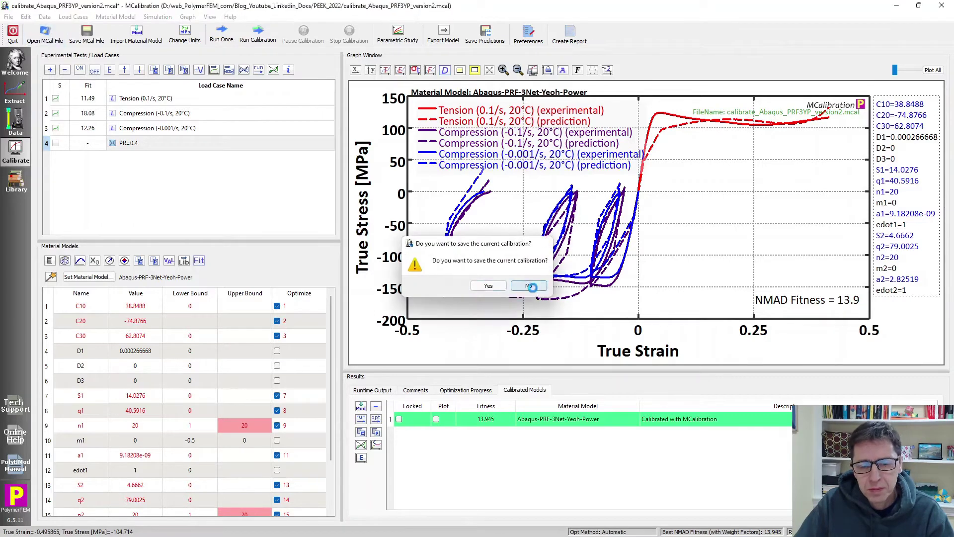
Step: Discard the previous calibration, open calibrate_Abaqus_PRF4YP.mcal, and run it to NMAD fitness 11.5
click(530, 286)
click(256, 186)
double_click(256, 187)
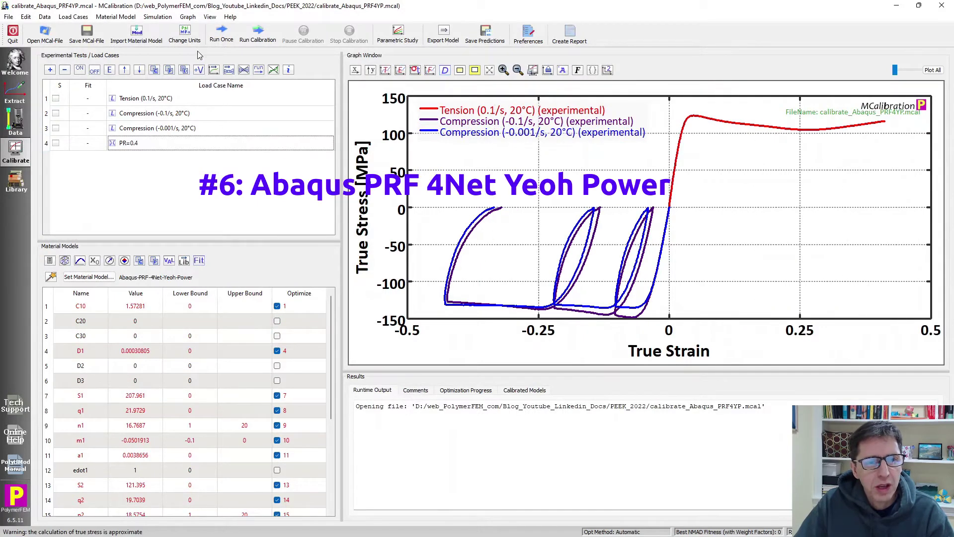
click(219, 35)
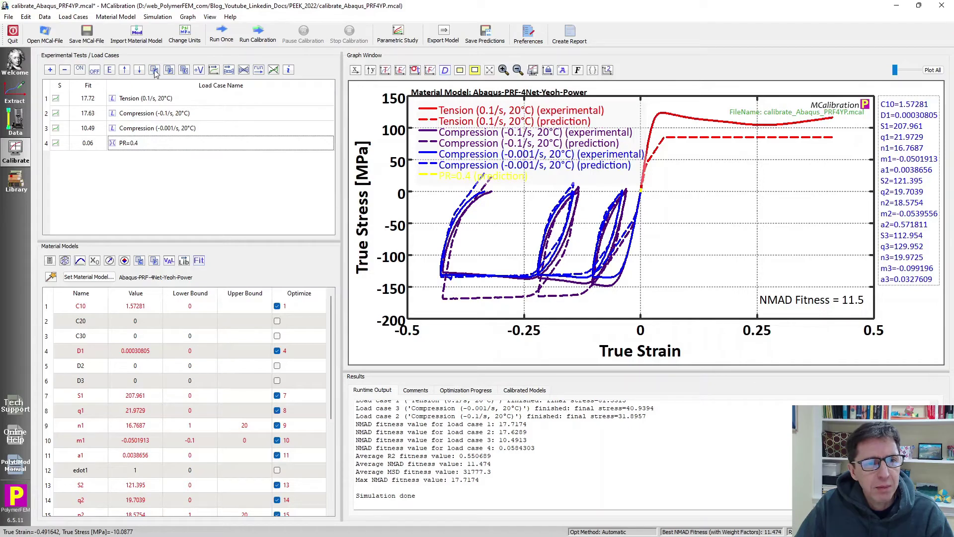
Step: Open calibrate_Ansys_TNM.mcal without saving and run the TNM model to NMAD fitness 11
click(50, 37)
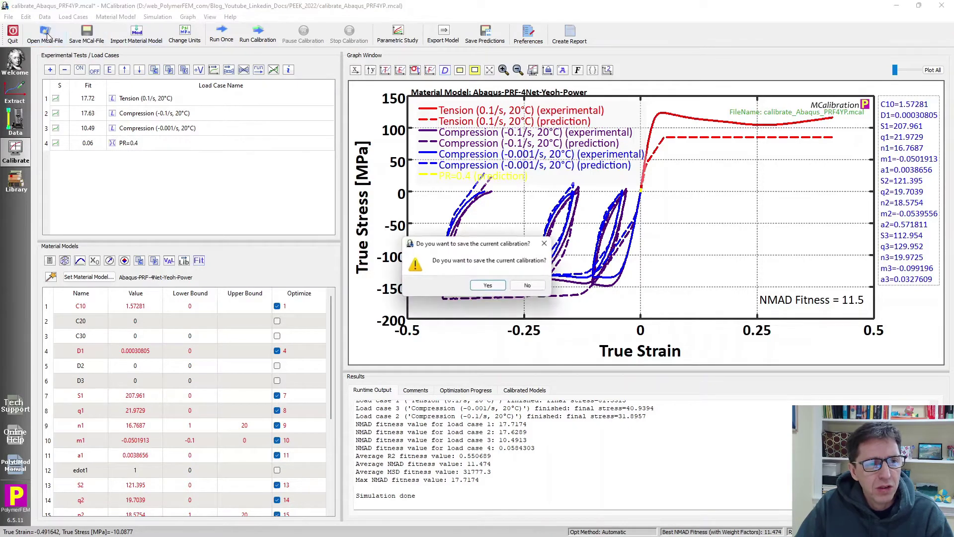
click(522, 287)
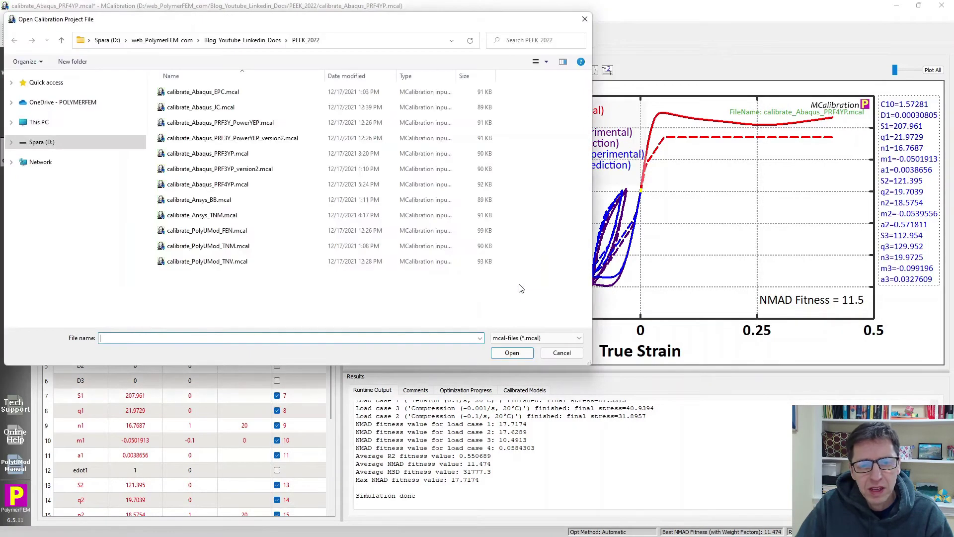
double_click(236, 215)
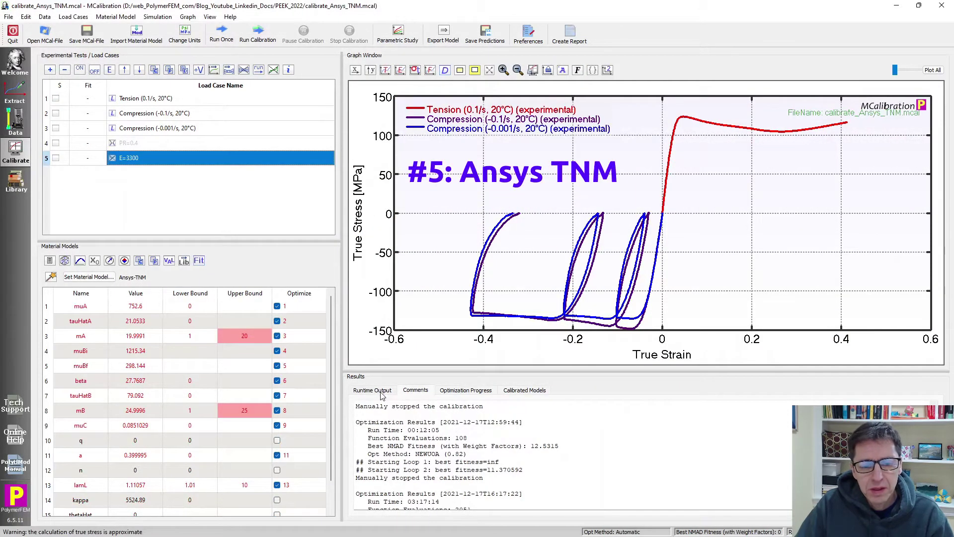
click(217, 39)
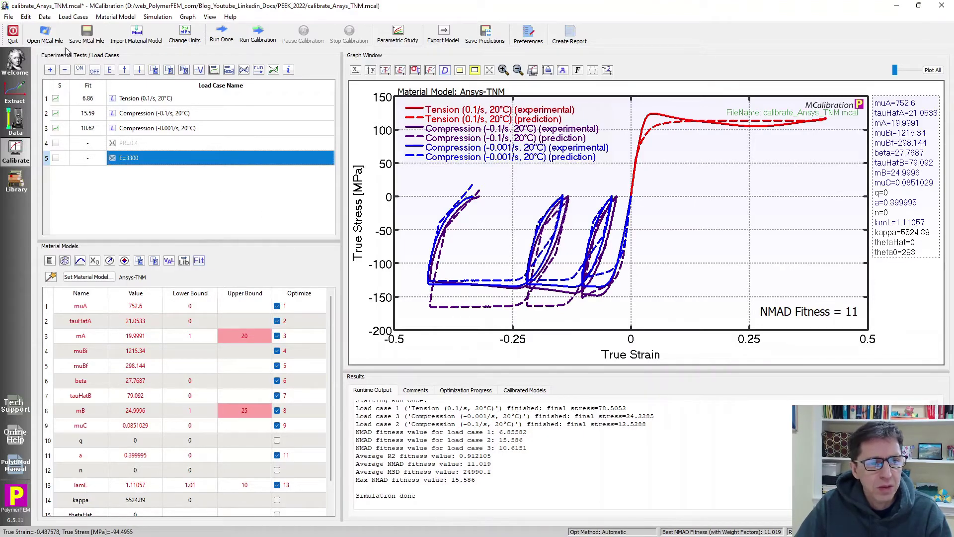
click(50, 39)
Step: Skip saving and open calibrate_PolyUMod_TNM.mcal, showing its Three-Network prediction at fitness 10.7
click(538, 288)
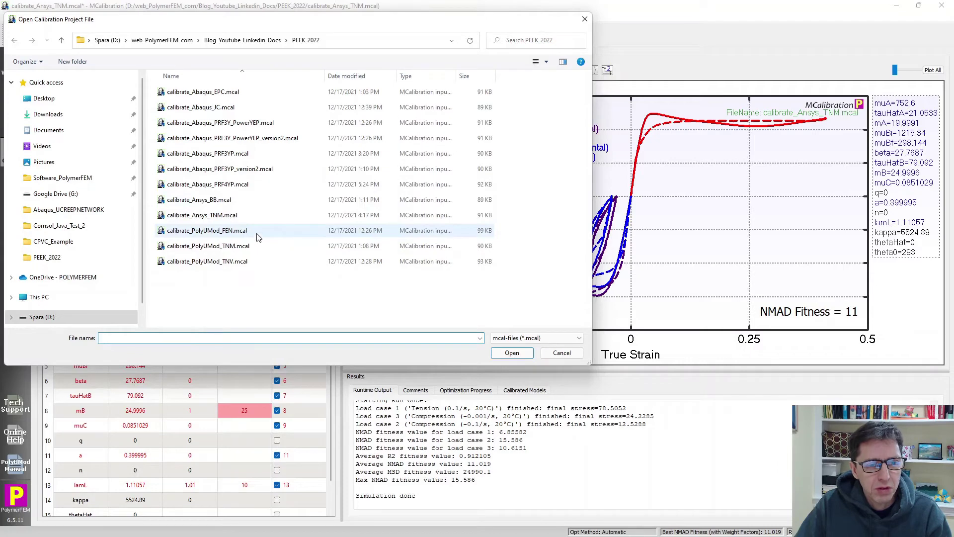
double_click(234, 245)
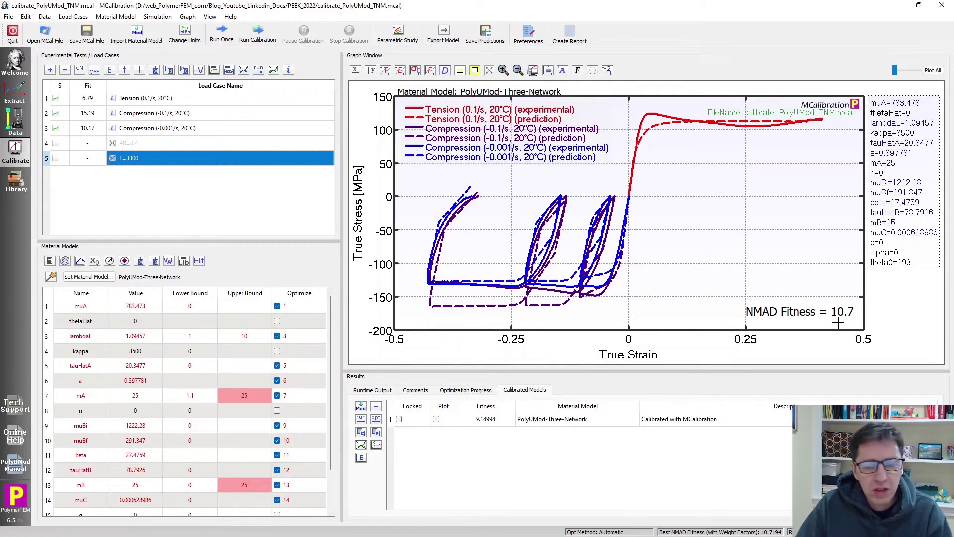
click(290, 205)
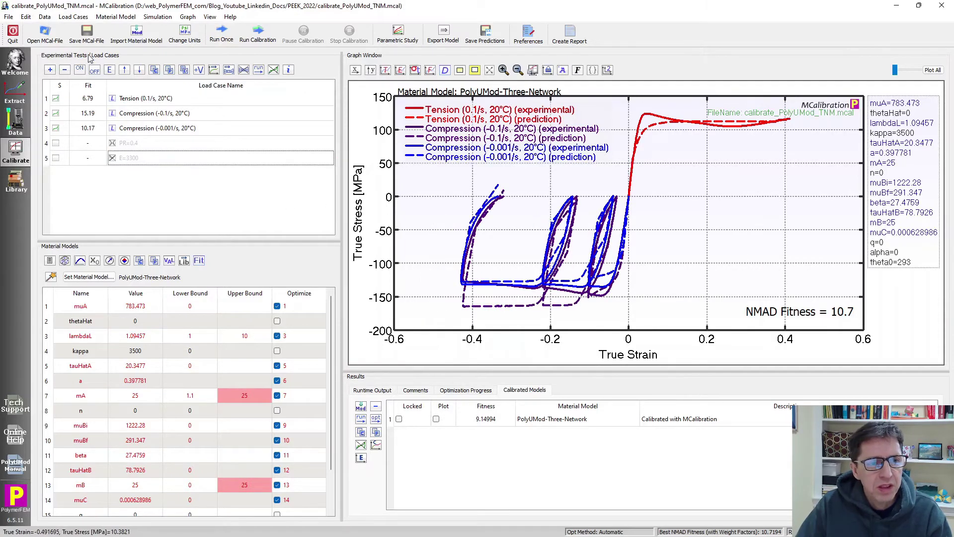
Step: Open calibrate_Abaqus_PRF3Y_PowerYEP_version2.mcal and run it once, reaching NMAD fitness 9.61
click(49, 42)
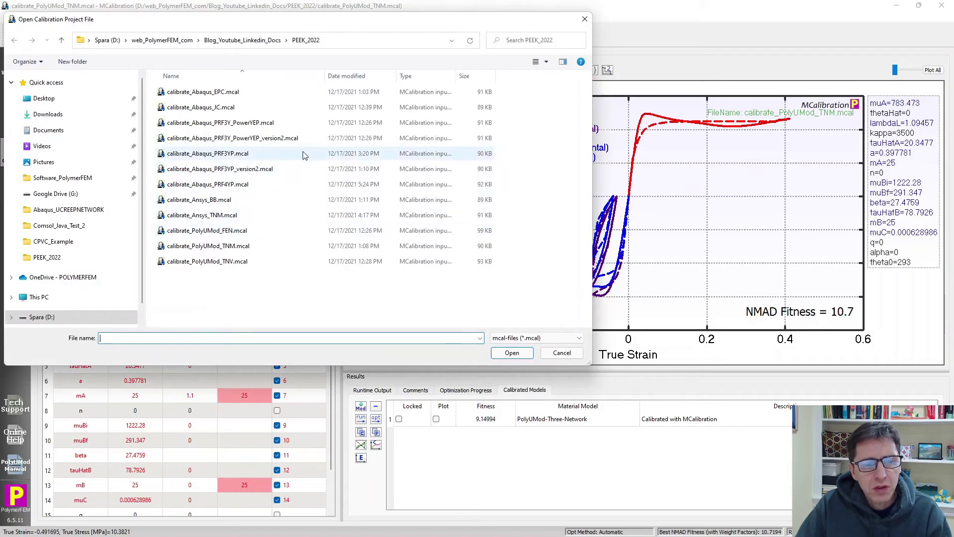
double_click(293, 138)
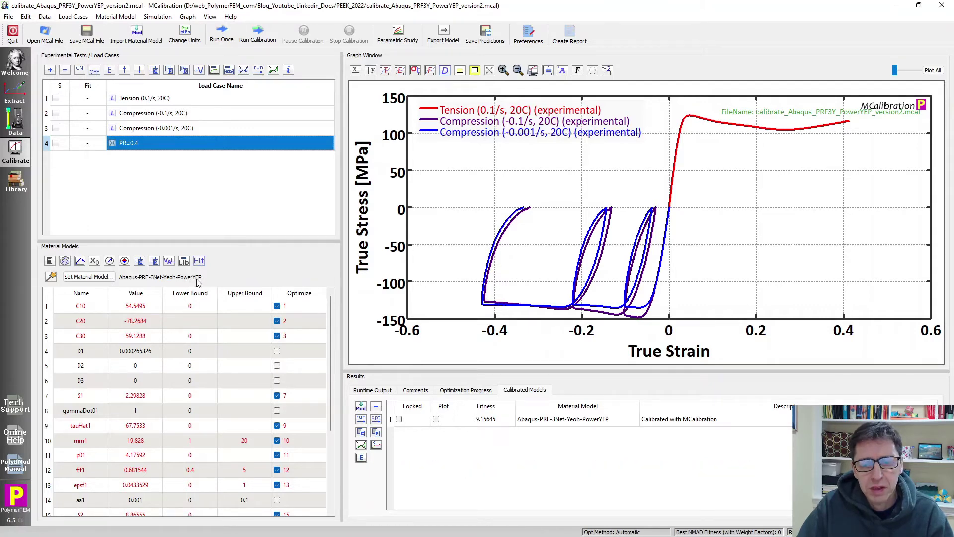
click(227, 34)
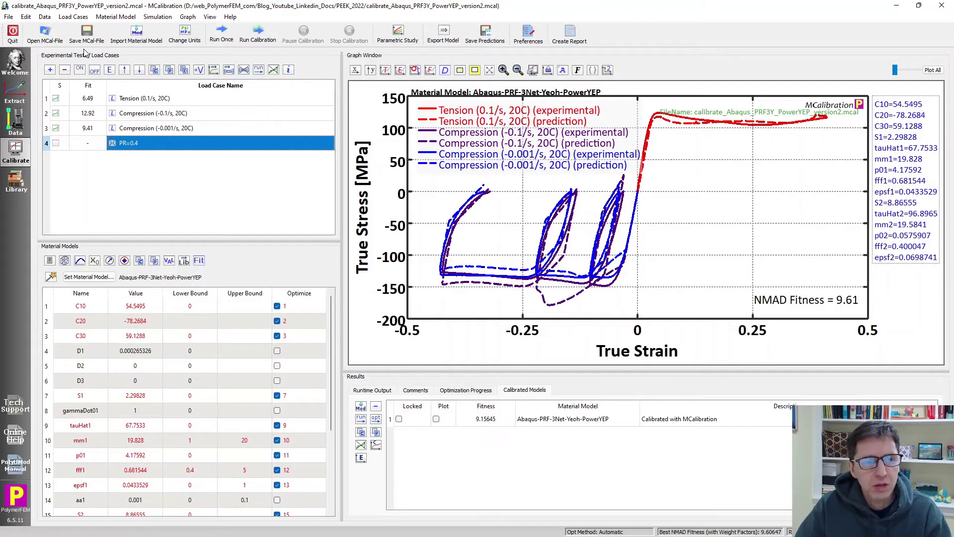
click(44, 34)
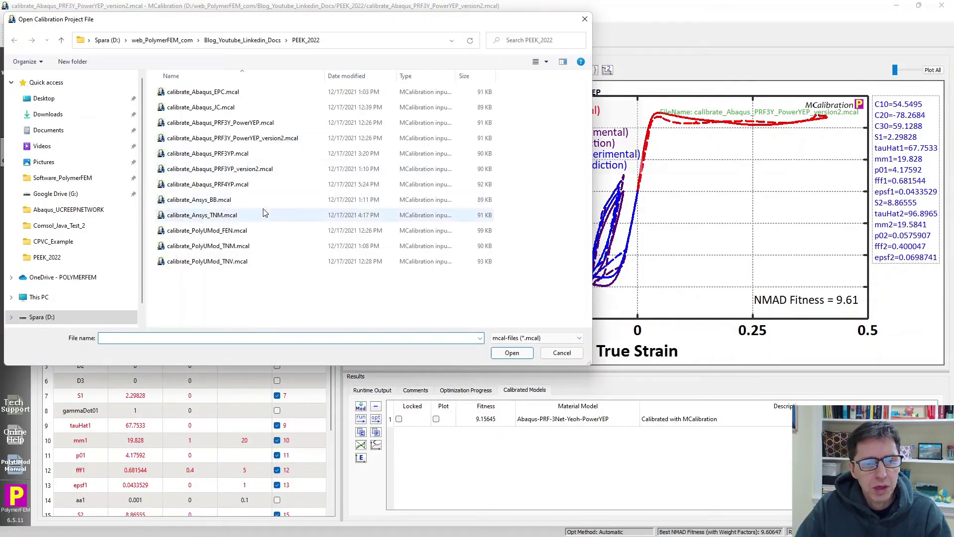
Step: Open calibrate_PolyUMod_FEN.mcal and run it, giving per-case fits 4.15, 8.13 and 12.28
double_click(263, 229)
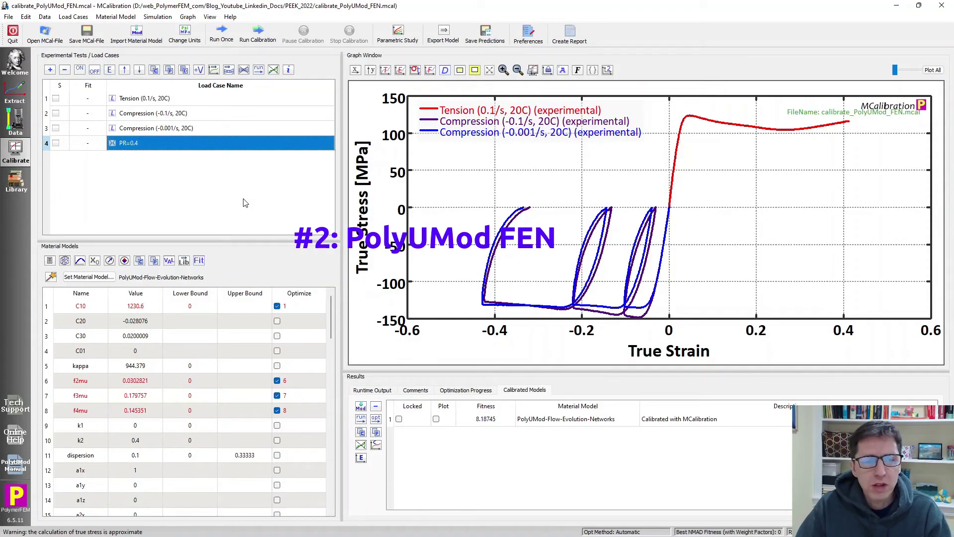
click(221, 33)
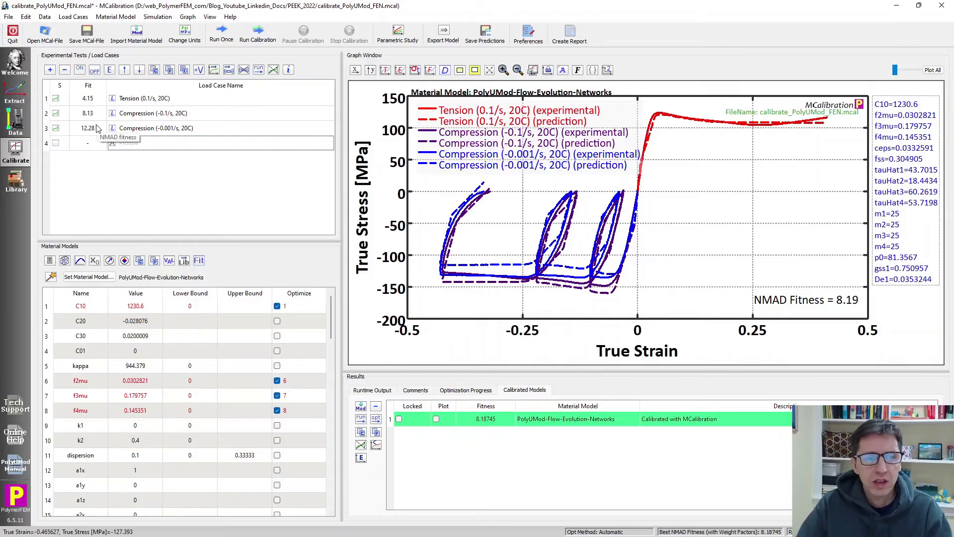
Step: Open calibrate_PolyUMod_TNV.mcal without saving the FEN project, then run it once for NMAD 6.54
click(45, 34)
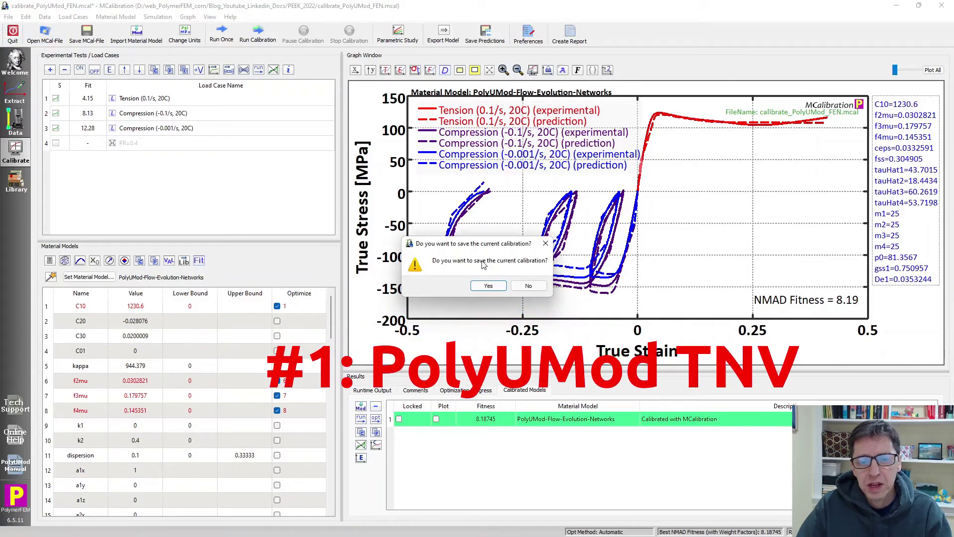
click(528, 286)
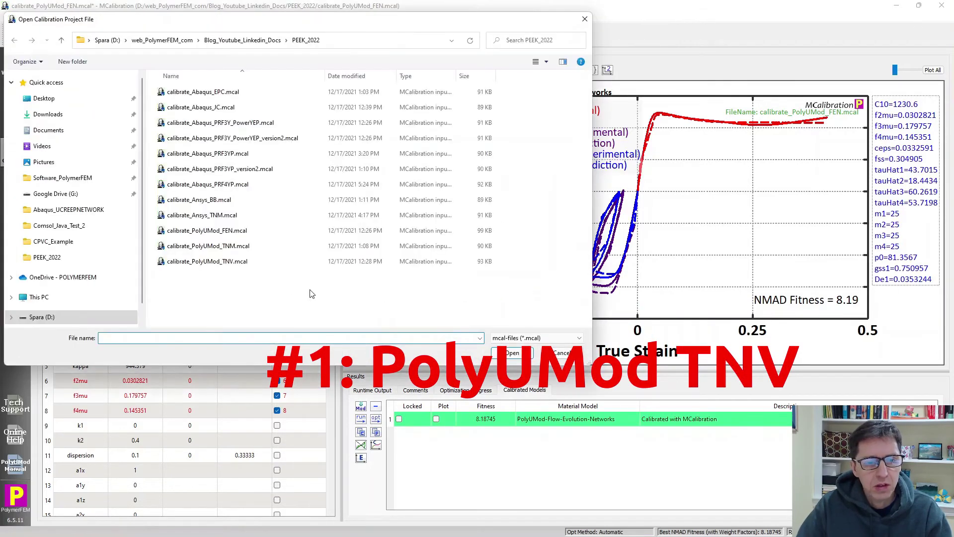
click(236, 262)
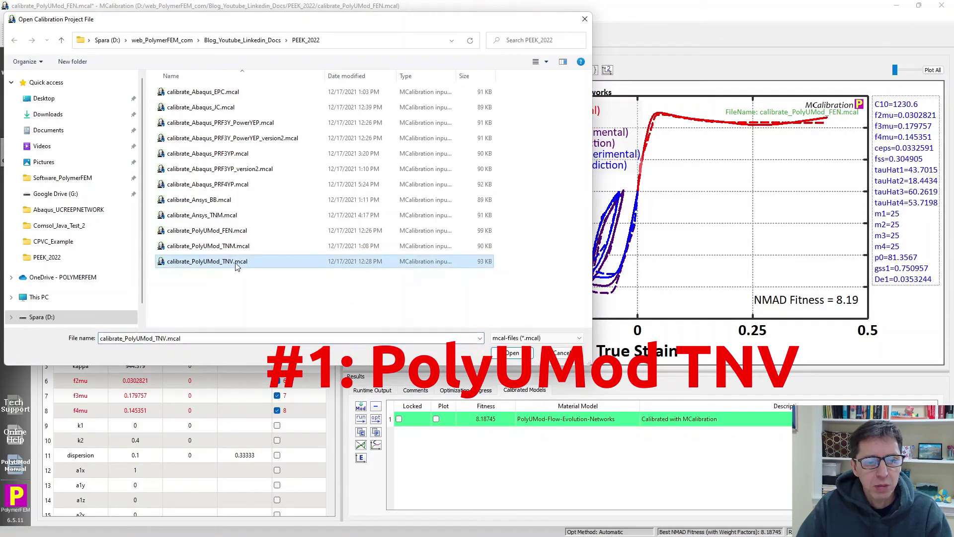
click(508, 355)
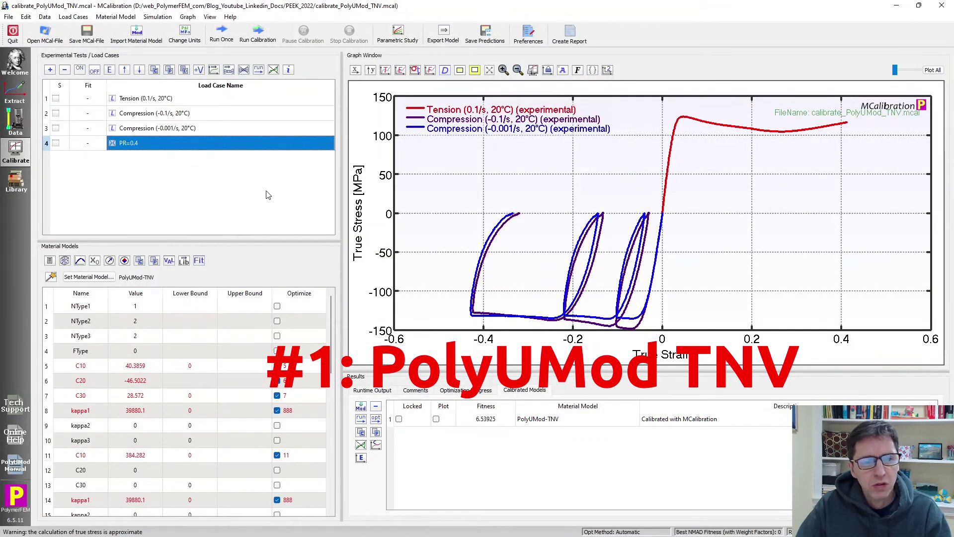
click(223, 39)
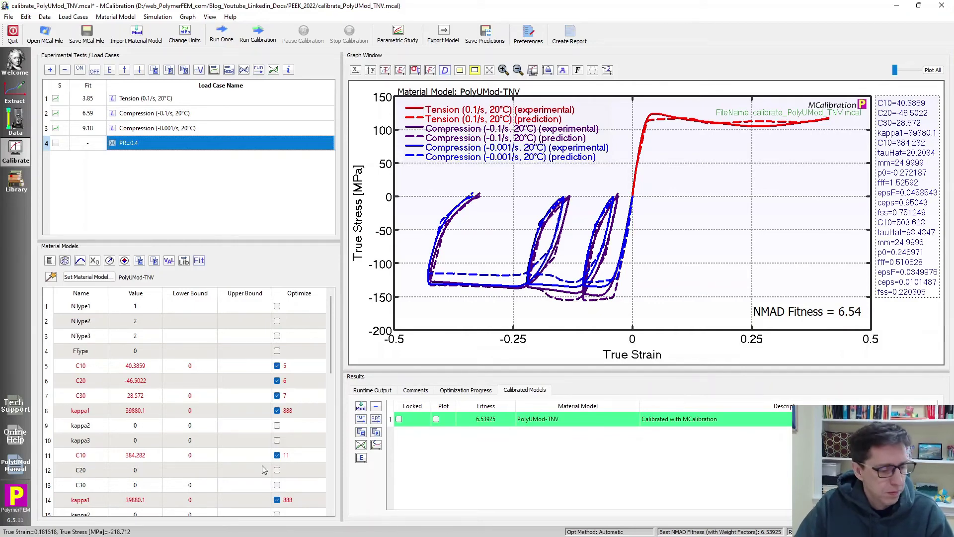
Step: Switch to the Summary PEEK Results Google Sheet and its Average Error bar chart
key(alt+Tab)
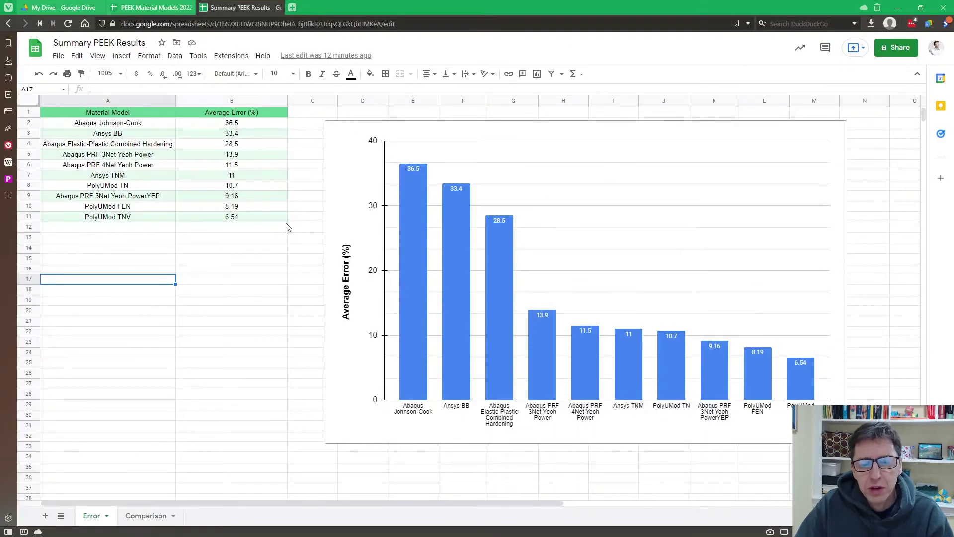